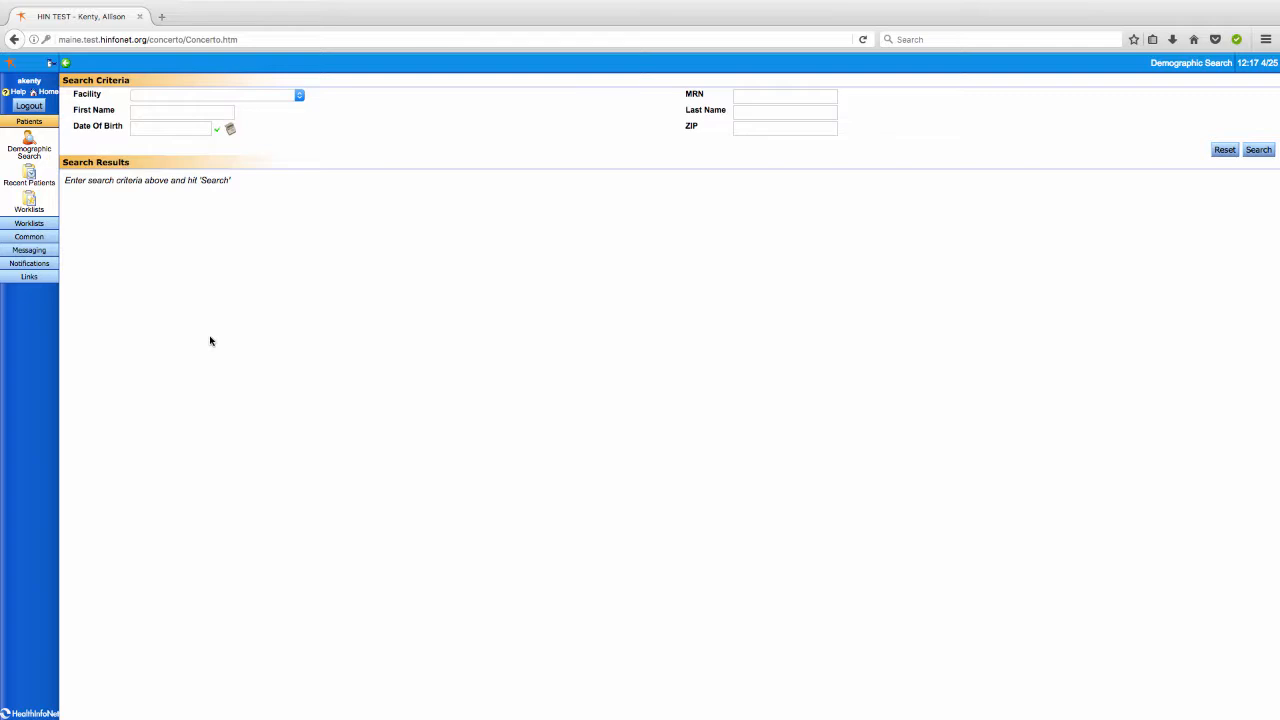
# Open My Subscriptions and turn on default notification by email and in the daily summary email
pyautogui.click(40, 266)
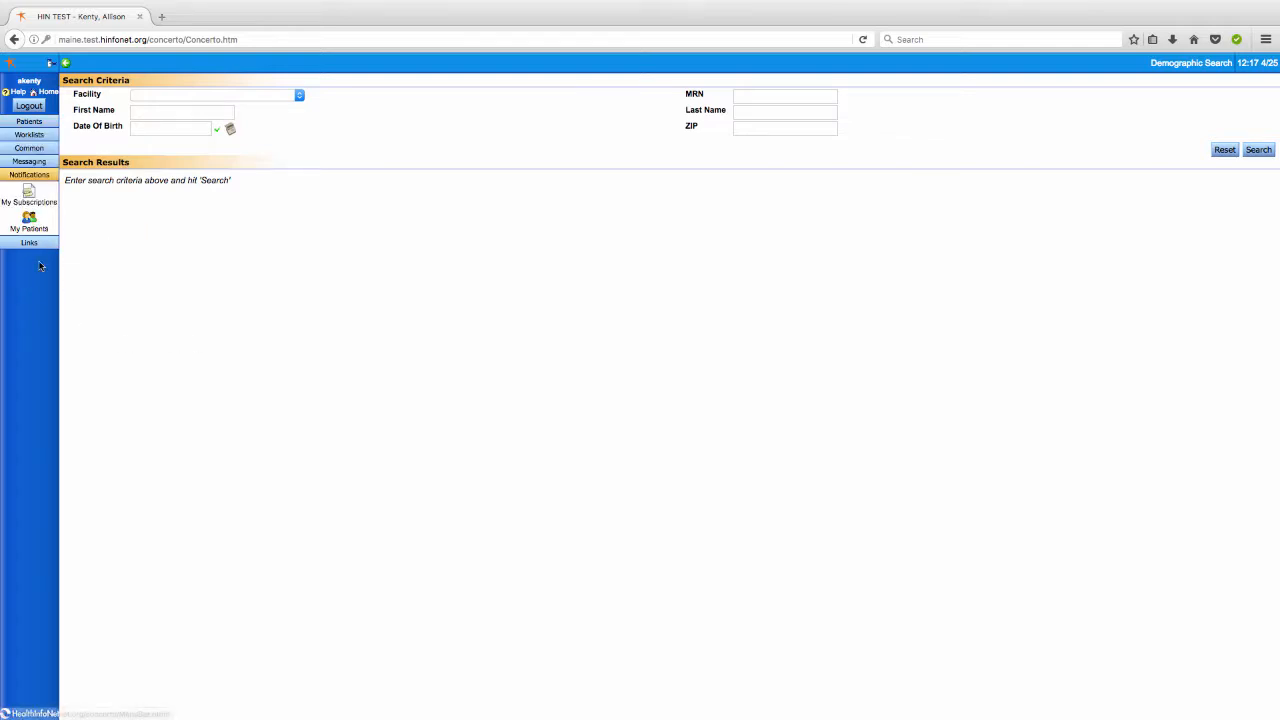
pyautogui.click(50, 203)
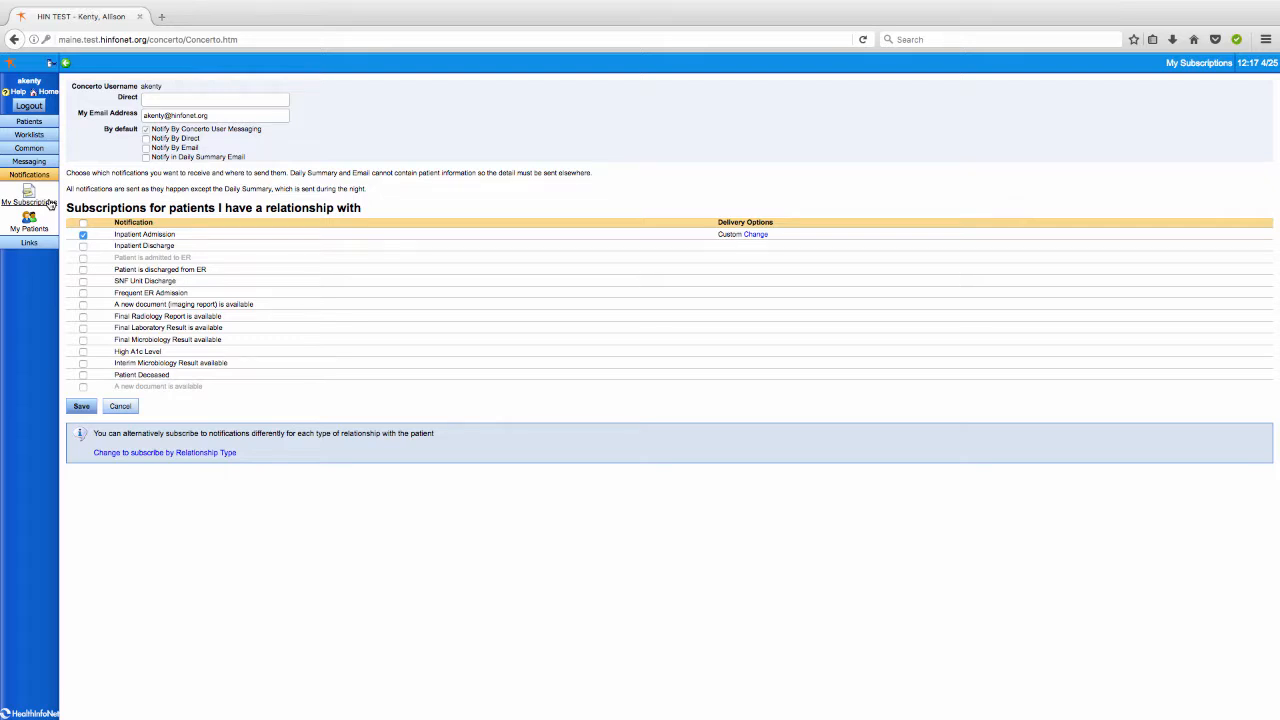
pyautogui.click(146, 148)
pyautogui.click(146, 157)
# Set custom delivery options for Inpatient Admission to Concerto user messaging and email, and confirm
pyautogui.click(83, 235)
pyautogui.click(762, 236)
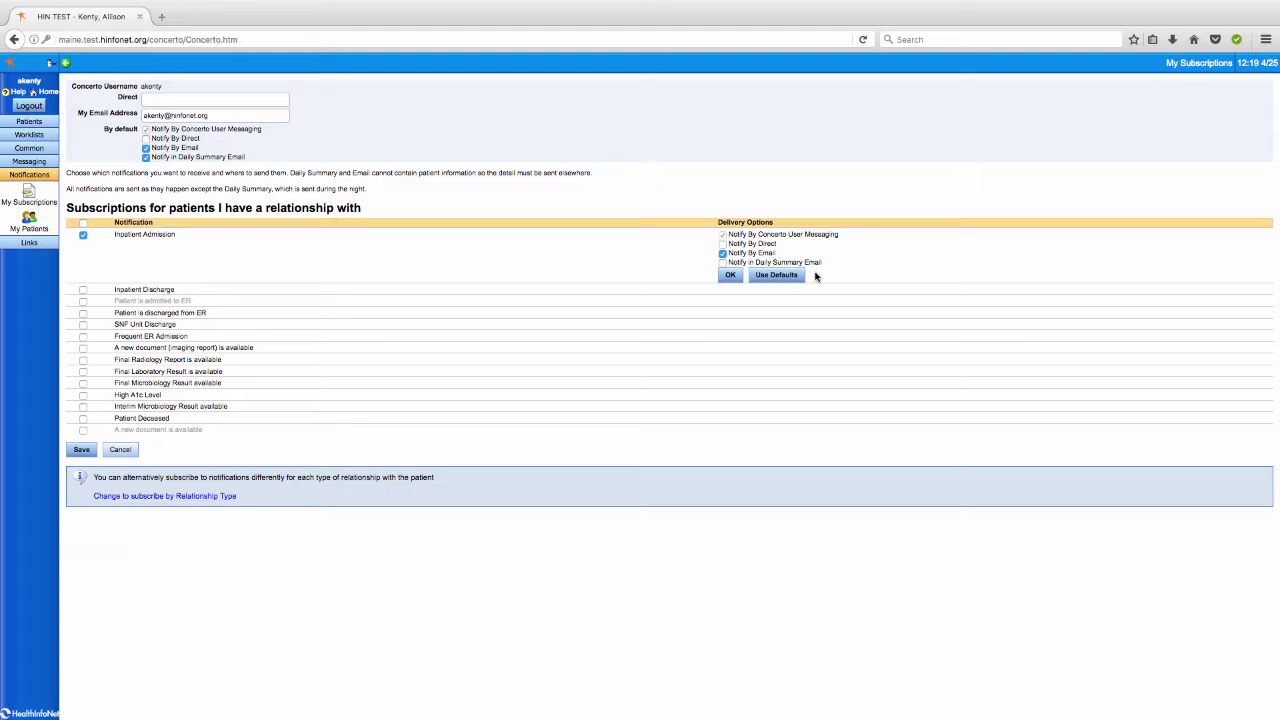
pyautogui.click(730, 276)
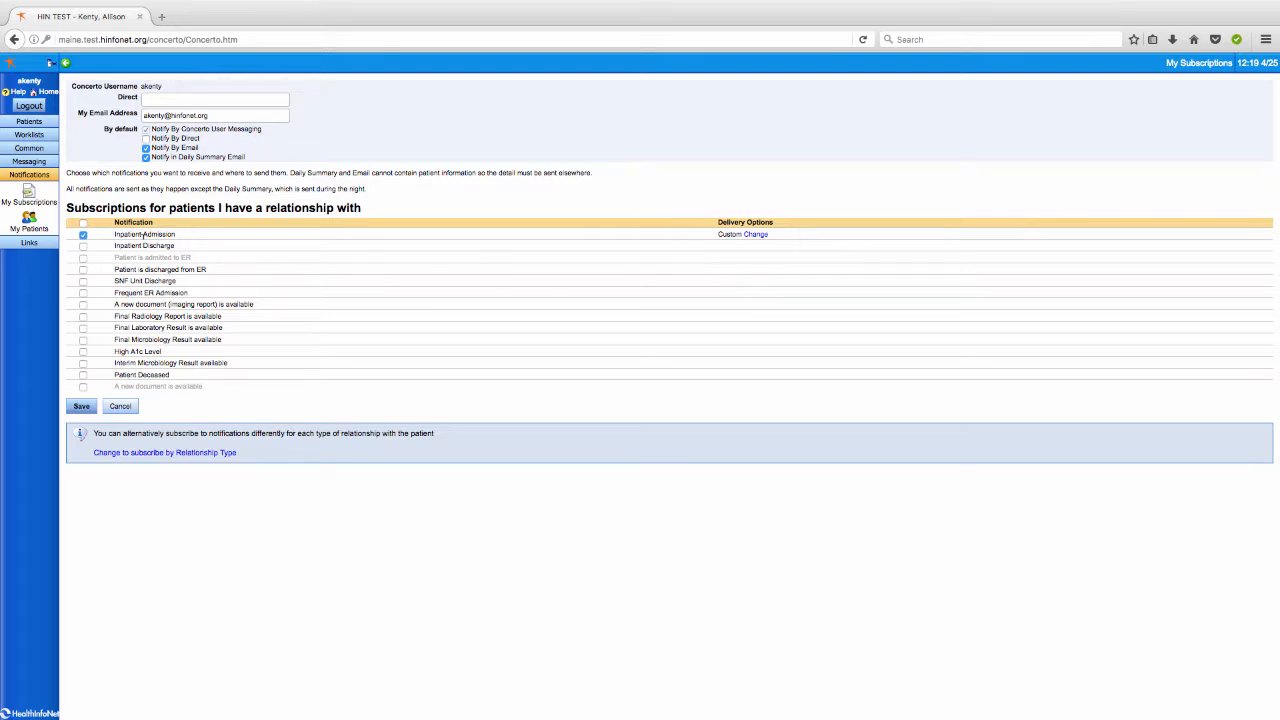
# Subscribe to the Patient is discharged from ER notification and save the subscriptions
pyautogui.click(83, 269)
pyautogui.click(81, 406)
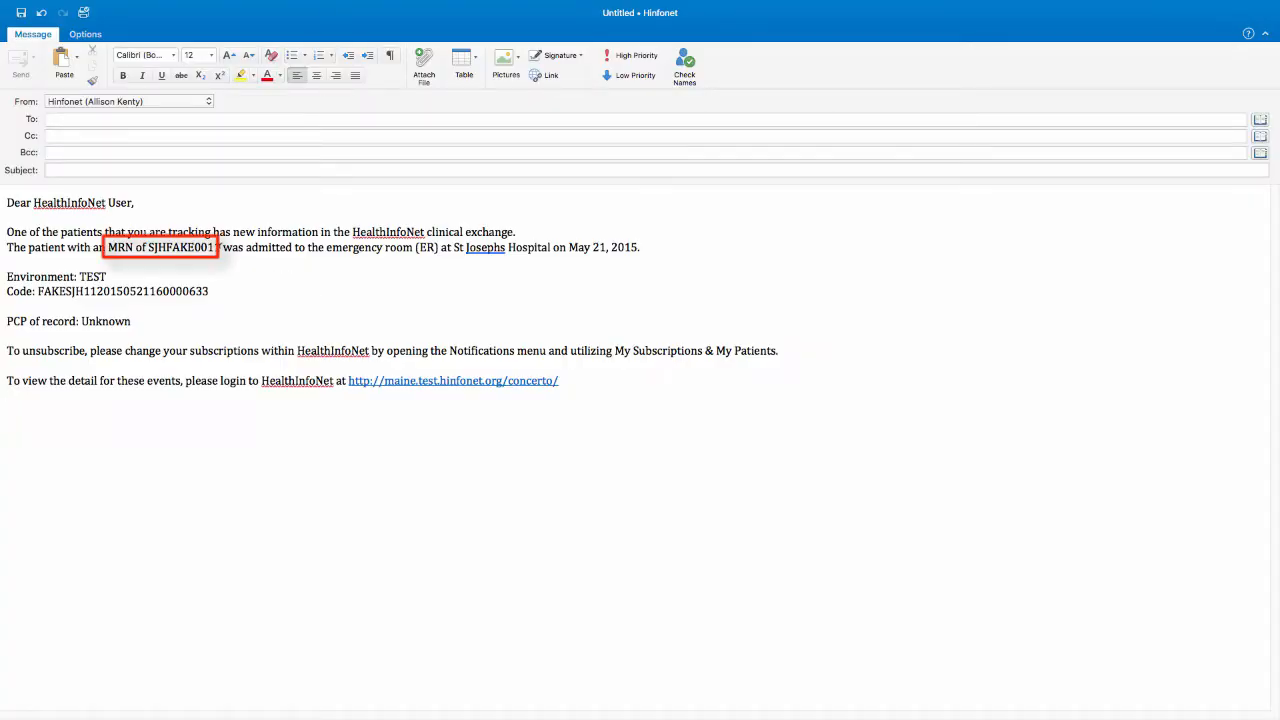
# Select and copy the patient's MRN from the notification email
pyautogui.moveTo(221, 247); pyautogui.dragTo(150, 255)
pyautogui.press('super+c')
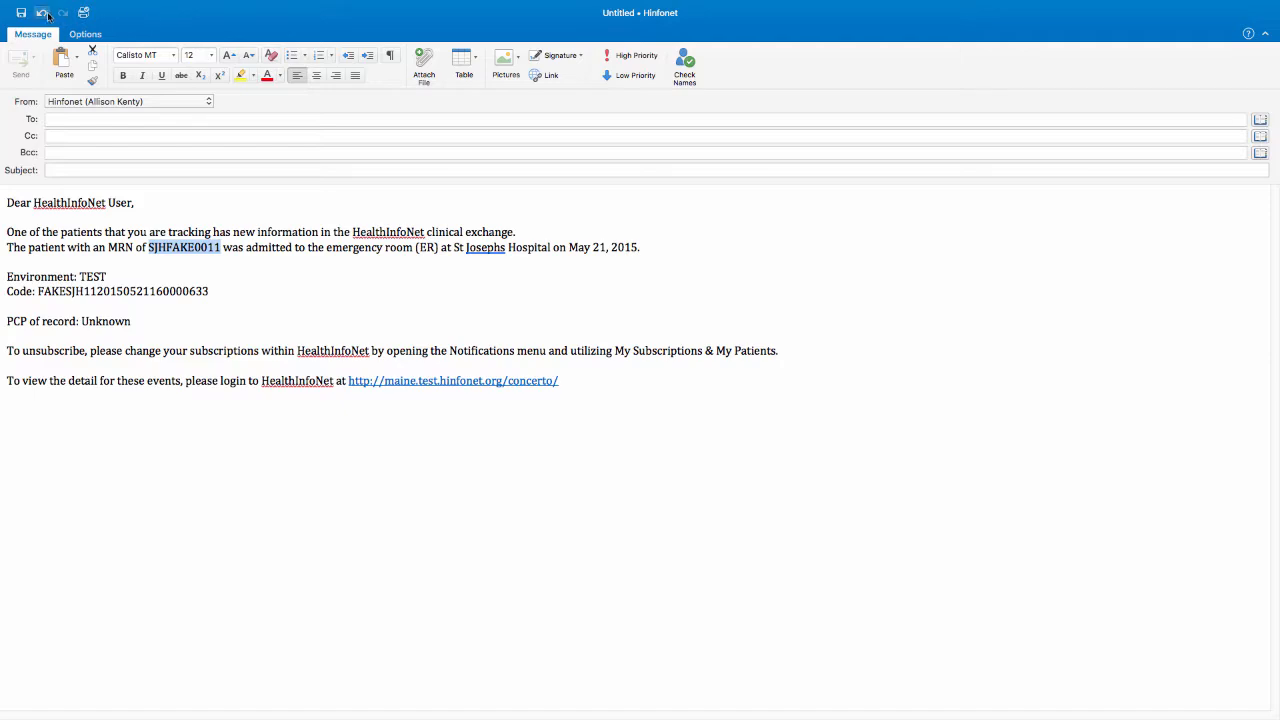
pyautogui.moveTo(44, 4)
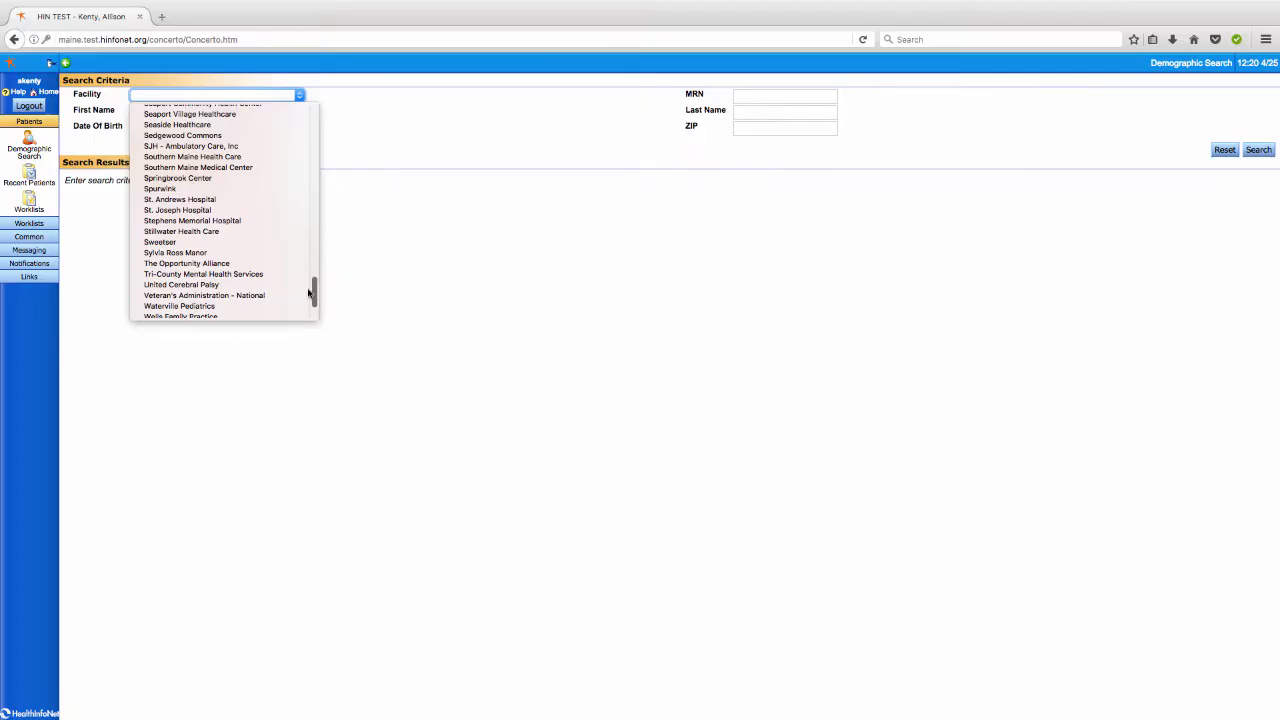
# Run a demographic search at St. Joseph Hospital using the copied MRN
pyautogui.click(371, 162)
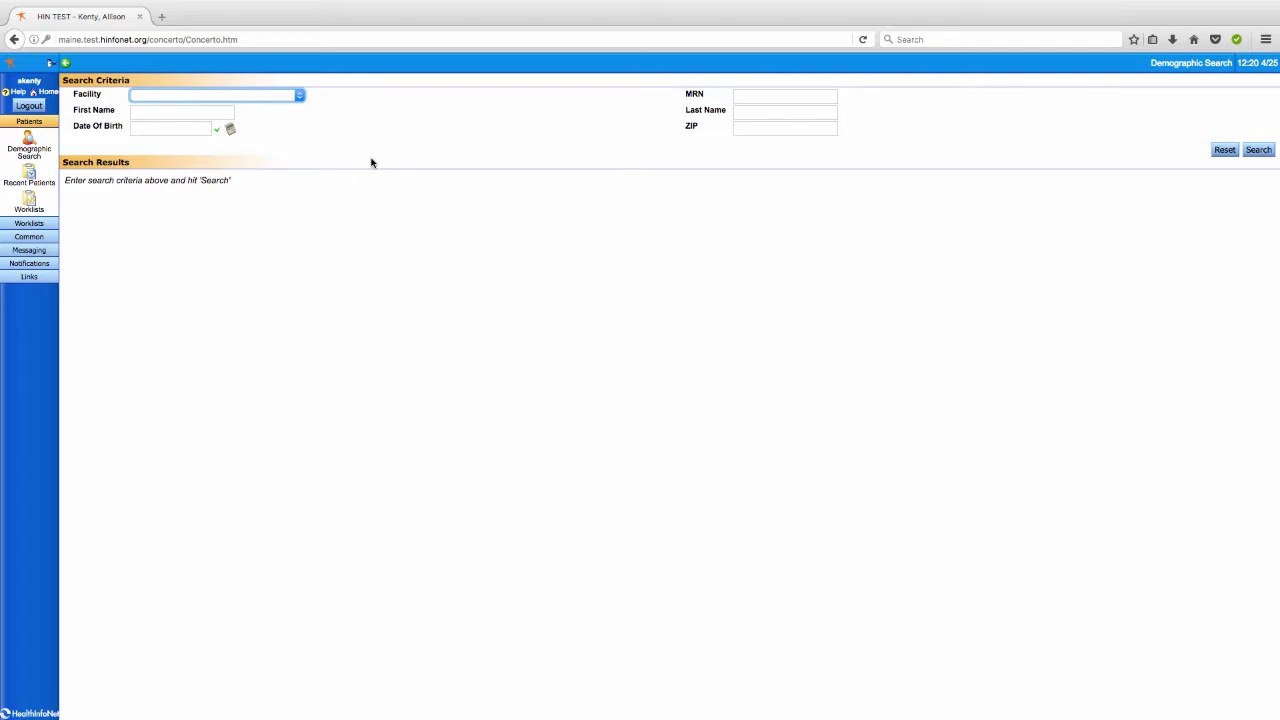
pyautogui.click(300, 95)
pyautogui.moveTo(316, 130)
pyautogui.mouseDown()
pyautogui.moveTo(326, 298)
pyautogui.moveTo(325, 287)
pyautogui.mouseUp()
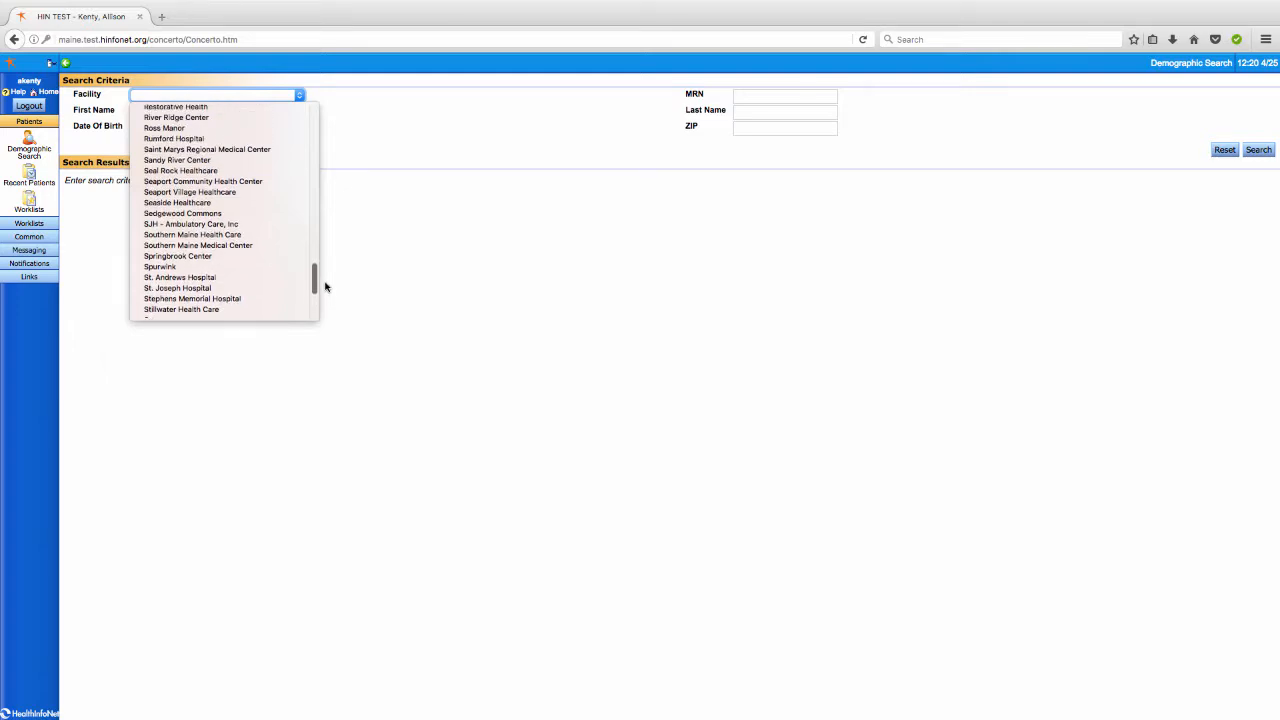
pyautogui.click(200, 288)
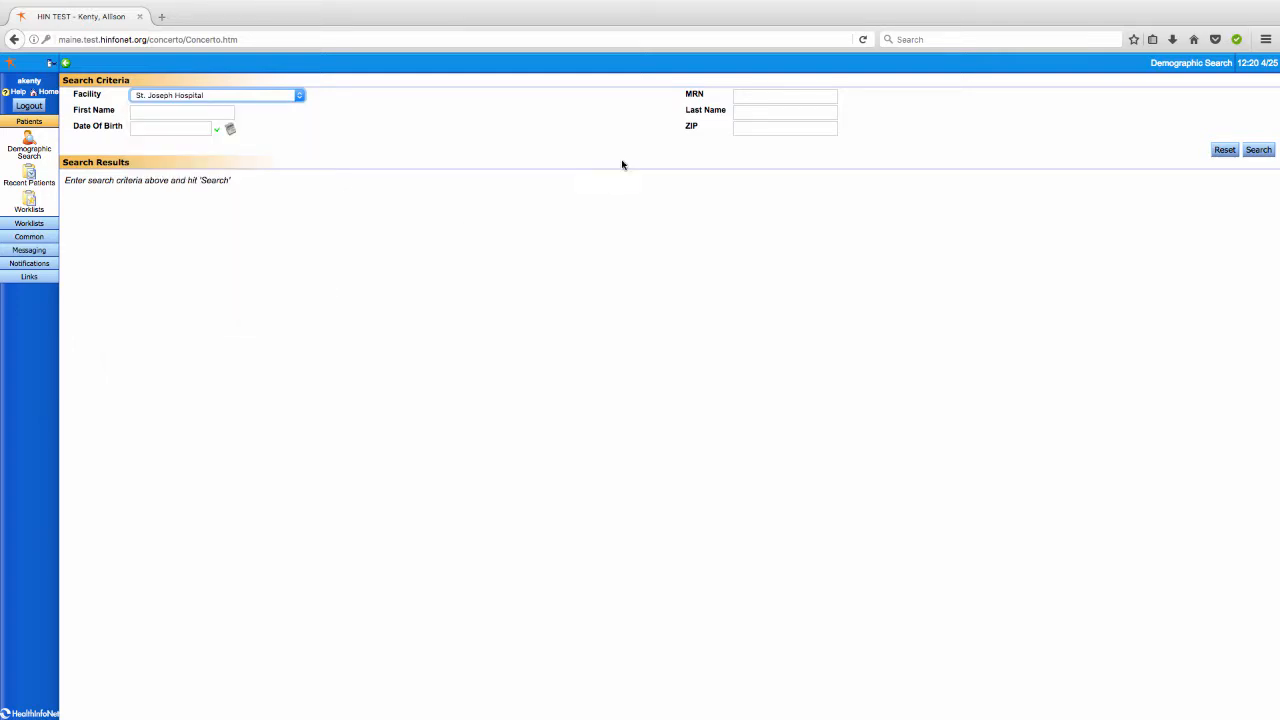
pyautogui.click(748, 94)
pyautogui.press('super+v')
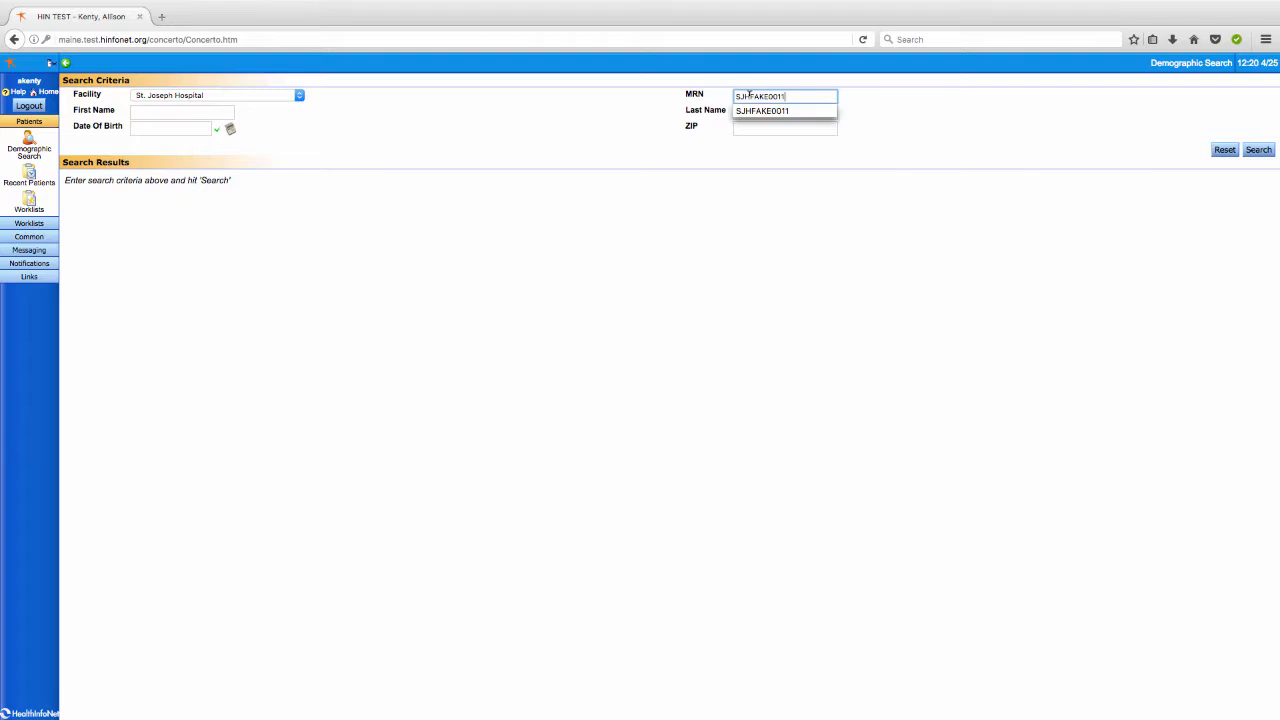
pyautogui.click(1265, 153)
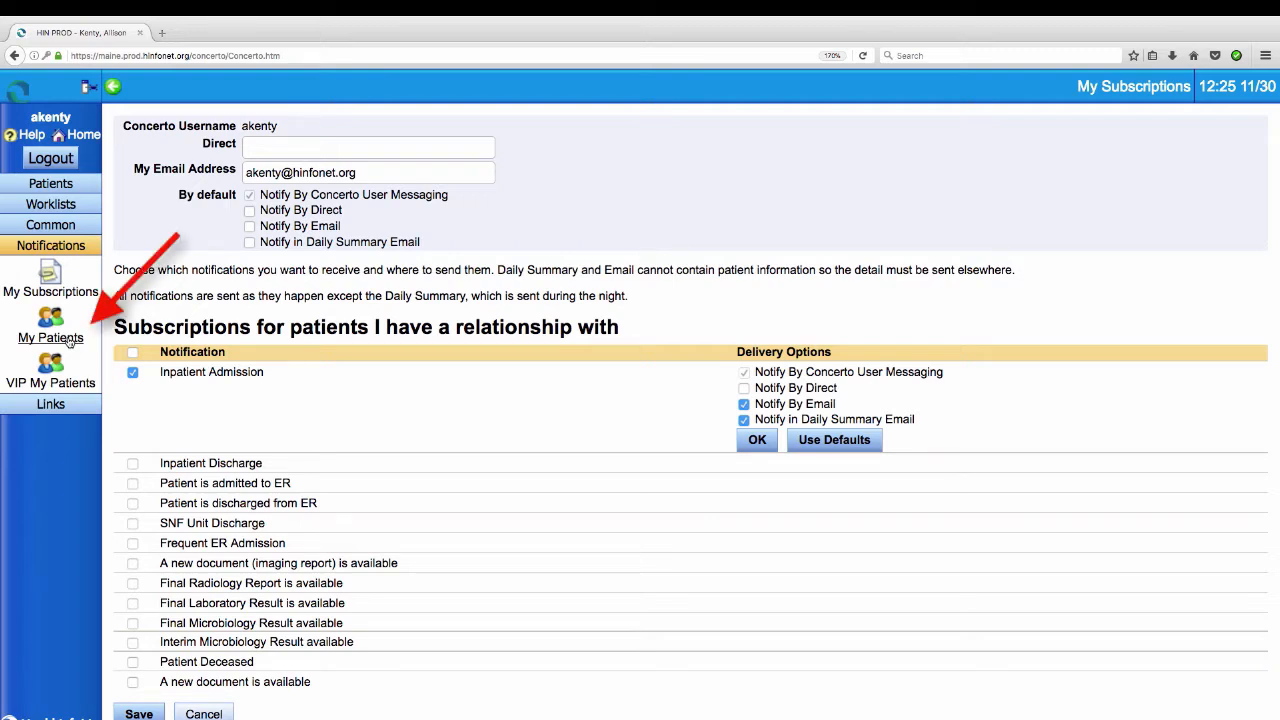
# Open My Patients, search for a patient by first and last name, and add the first matching patient
pyautogui.click(50, 338)
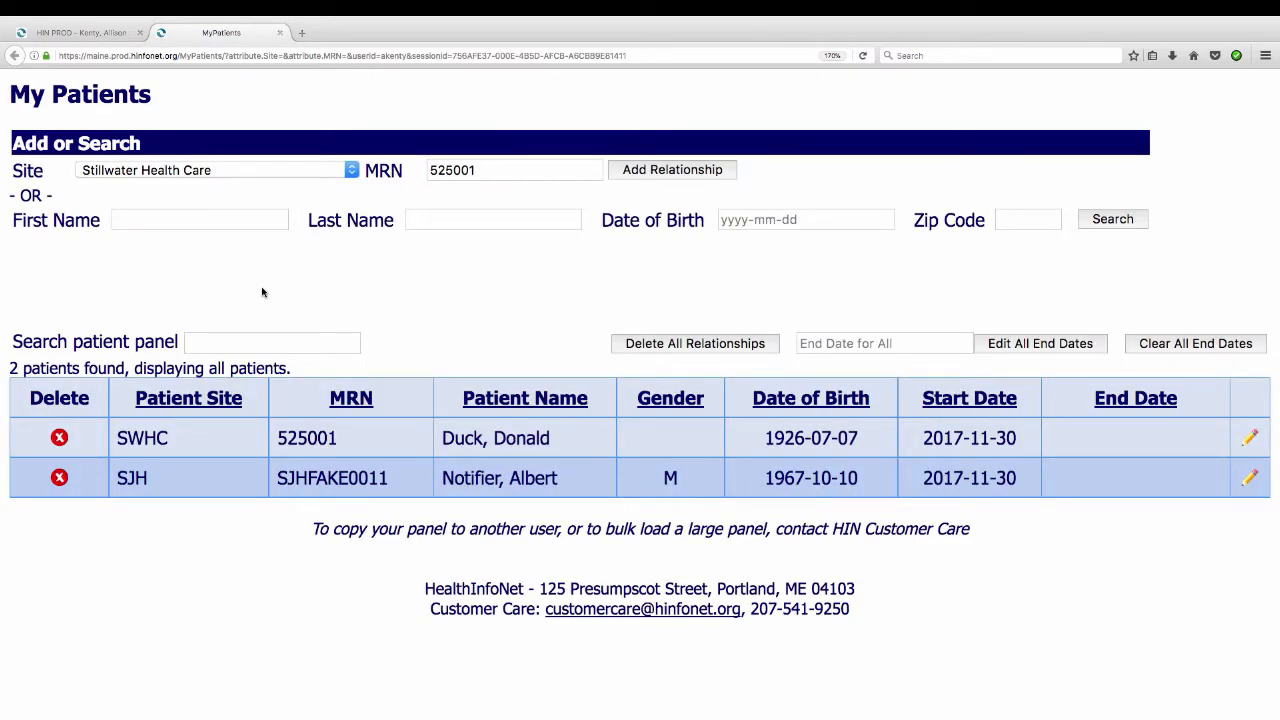
pyautogui.click(242, 219)
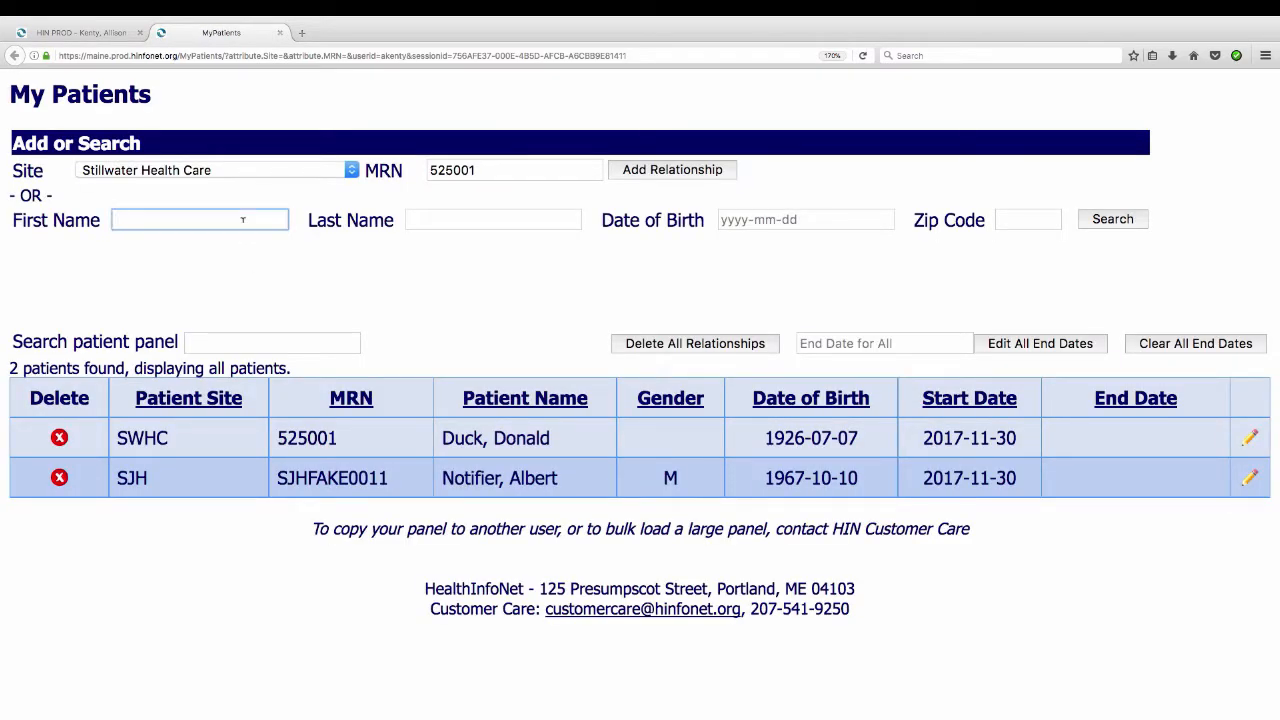
pyautogui.write('minnie')
pyautogui.press('Tab')
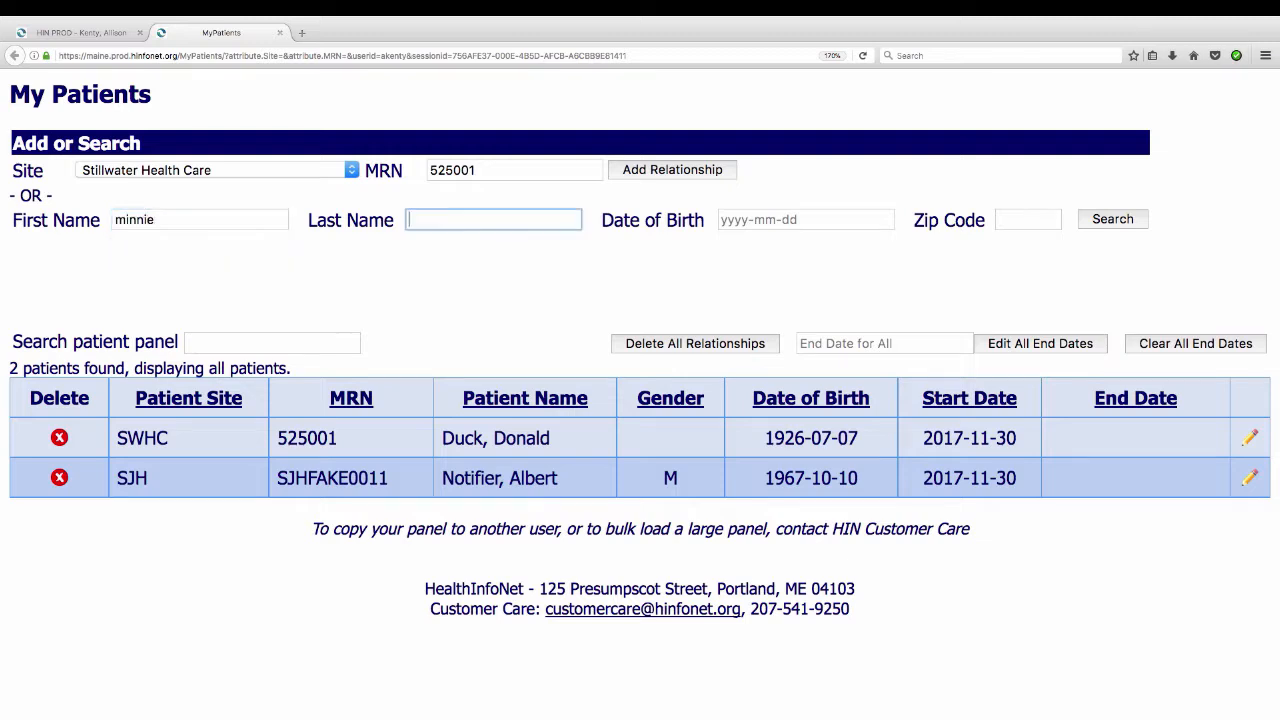
pyautogui.write('mouse')
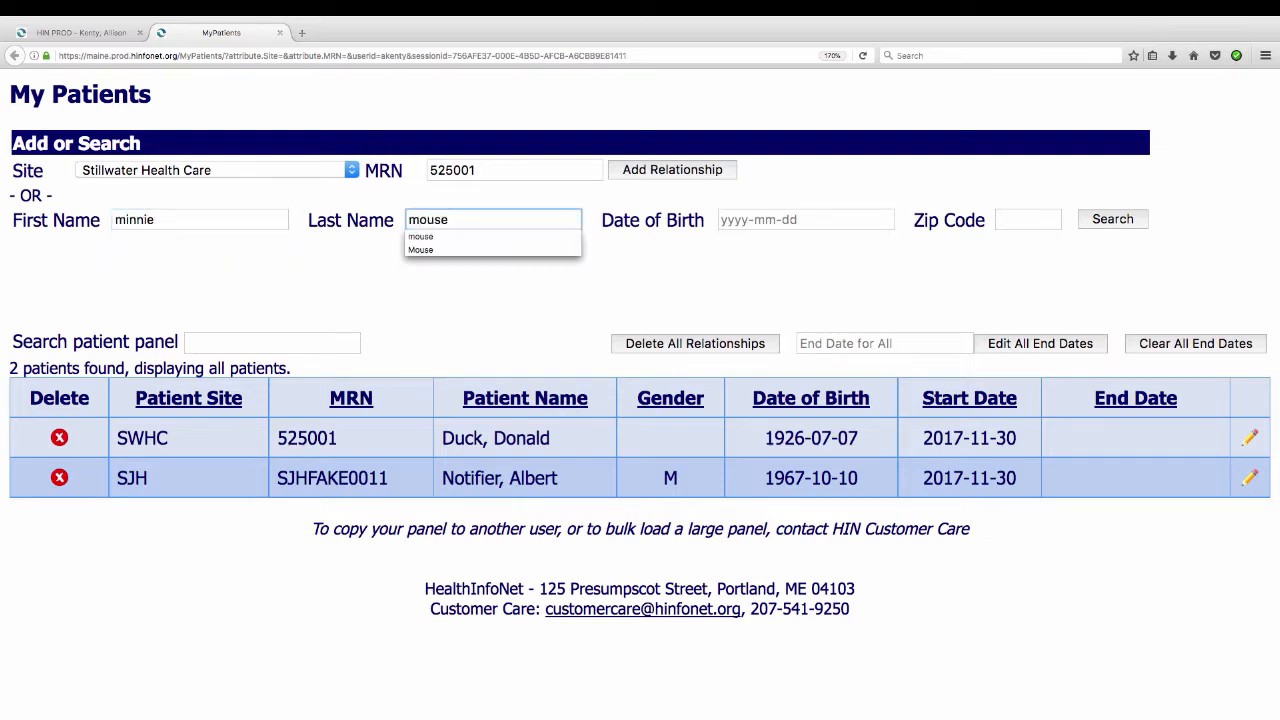
pyautogui.click(1120, 219)
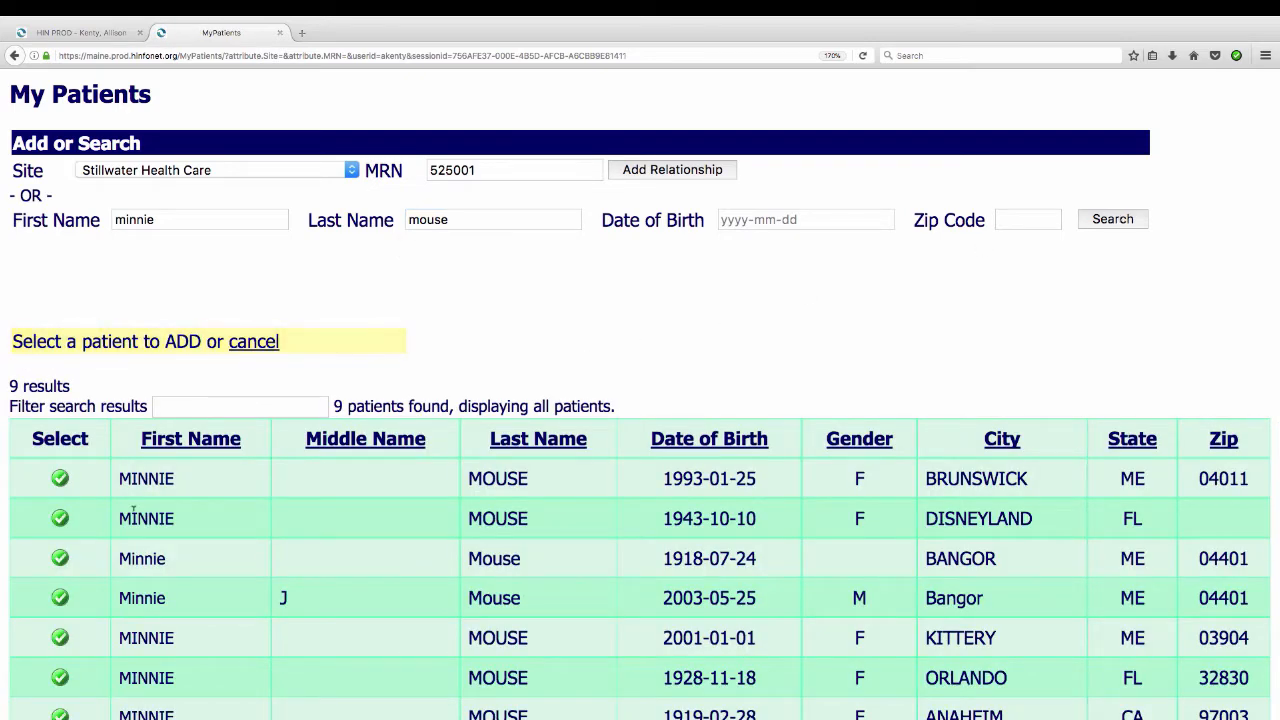
pyautogui.click(60, 479)
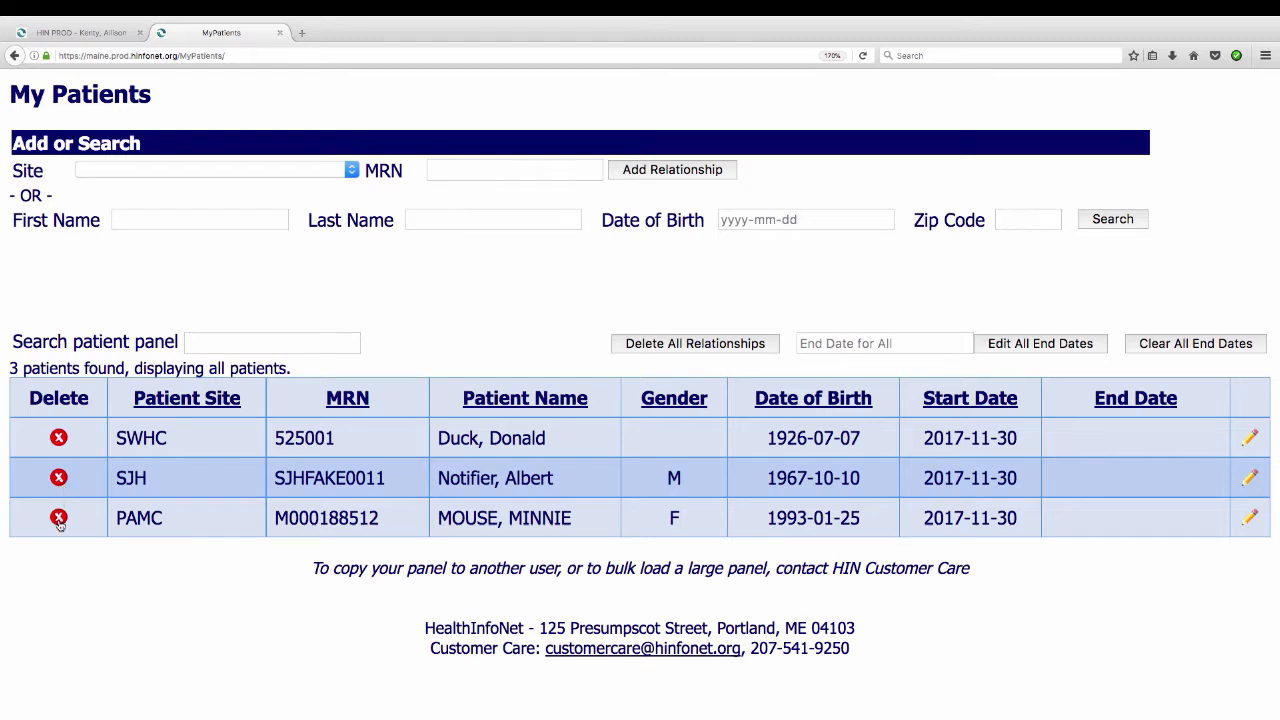
# Delete the newly added patient's relationship from the panel, confirming the deletion
pyautogui.click(59, 518)
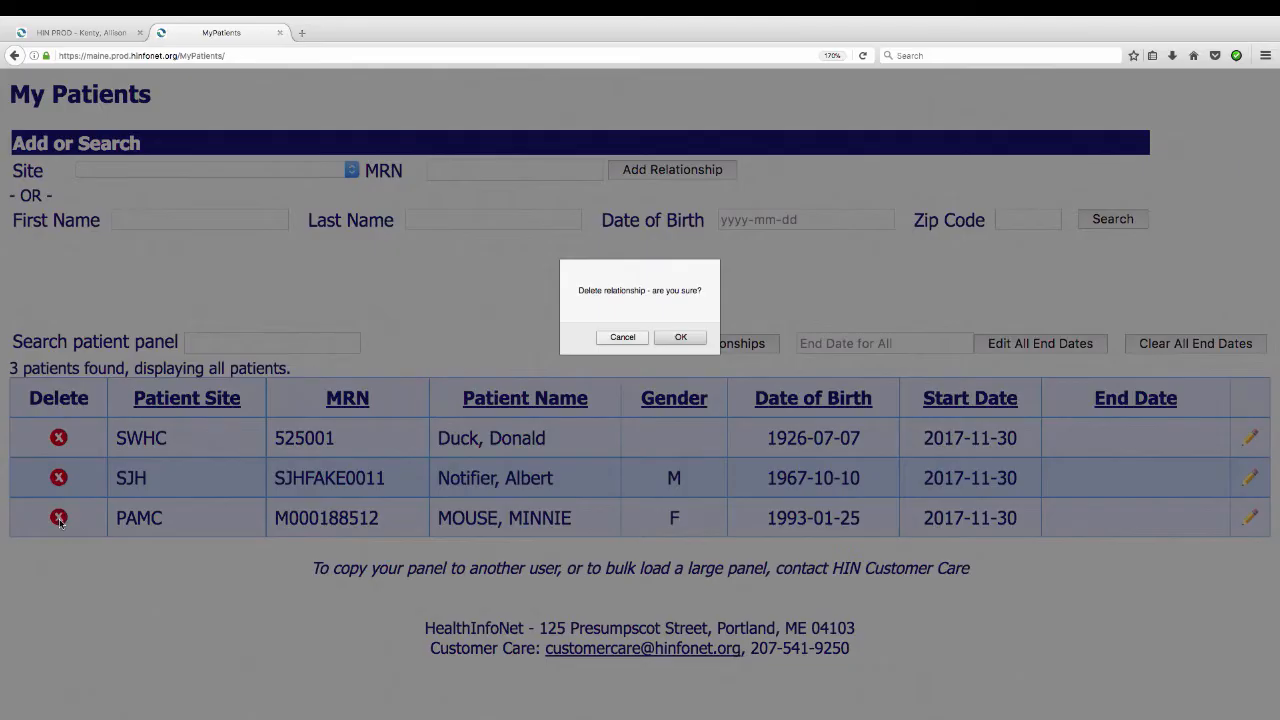
pyautogui.click(688, 344)
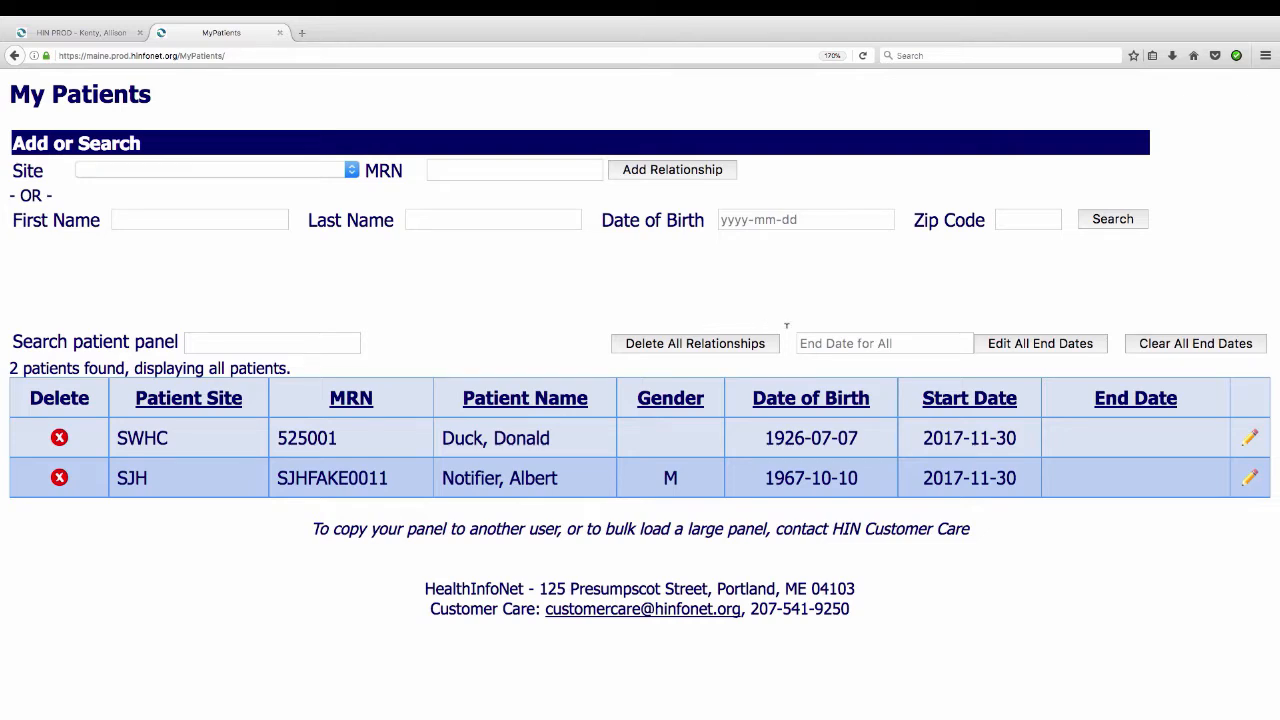
# Pick 2017-11-30 as the end date for all patients
pyautogui.click(914, 343)
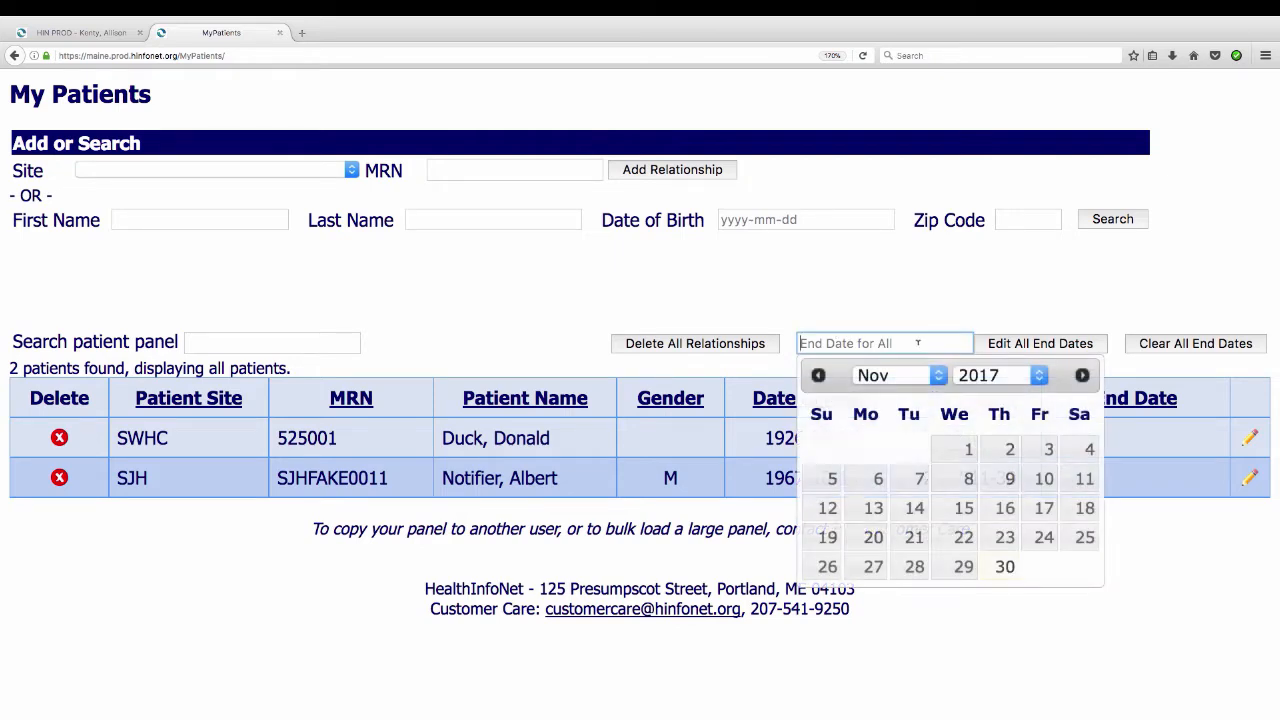
pyautogui.click(1006, 565)
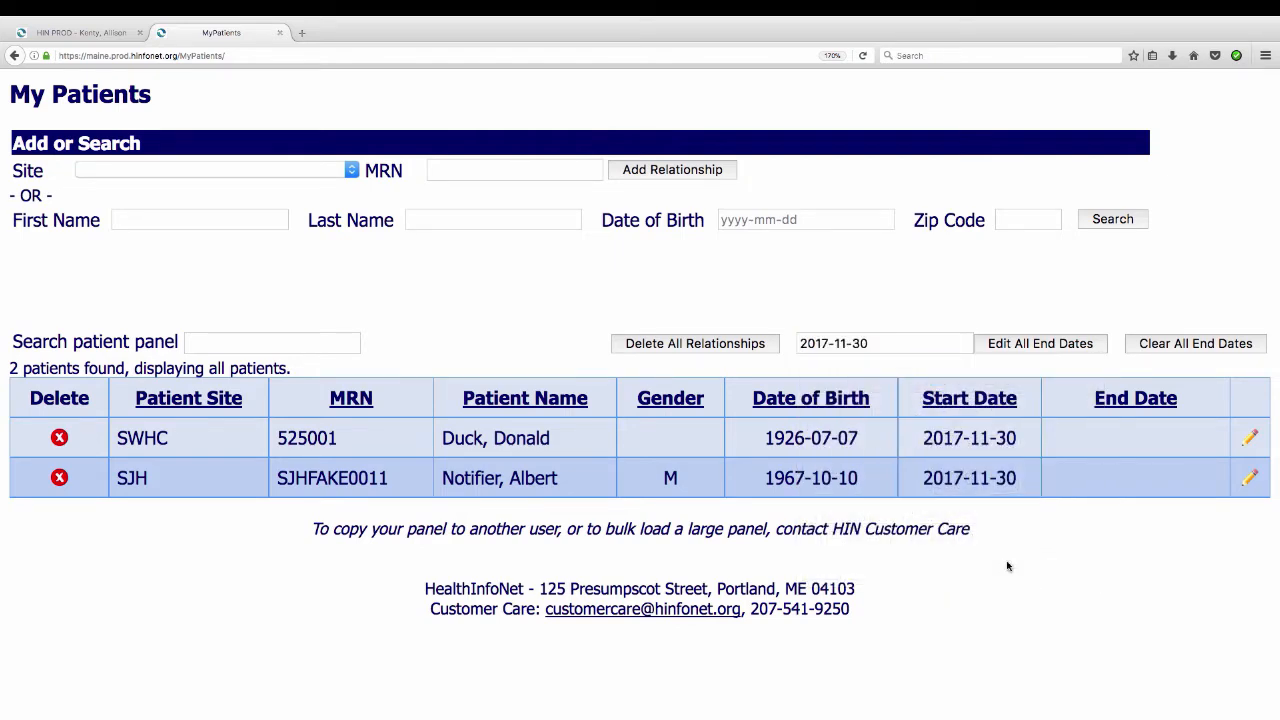
# Edit the SWHC patient's relationship and pick 2017-11-14 as its end date
pyautogui.click(1246, 439)
pyautogui.click(1094, 437)
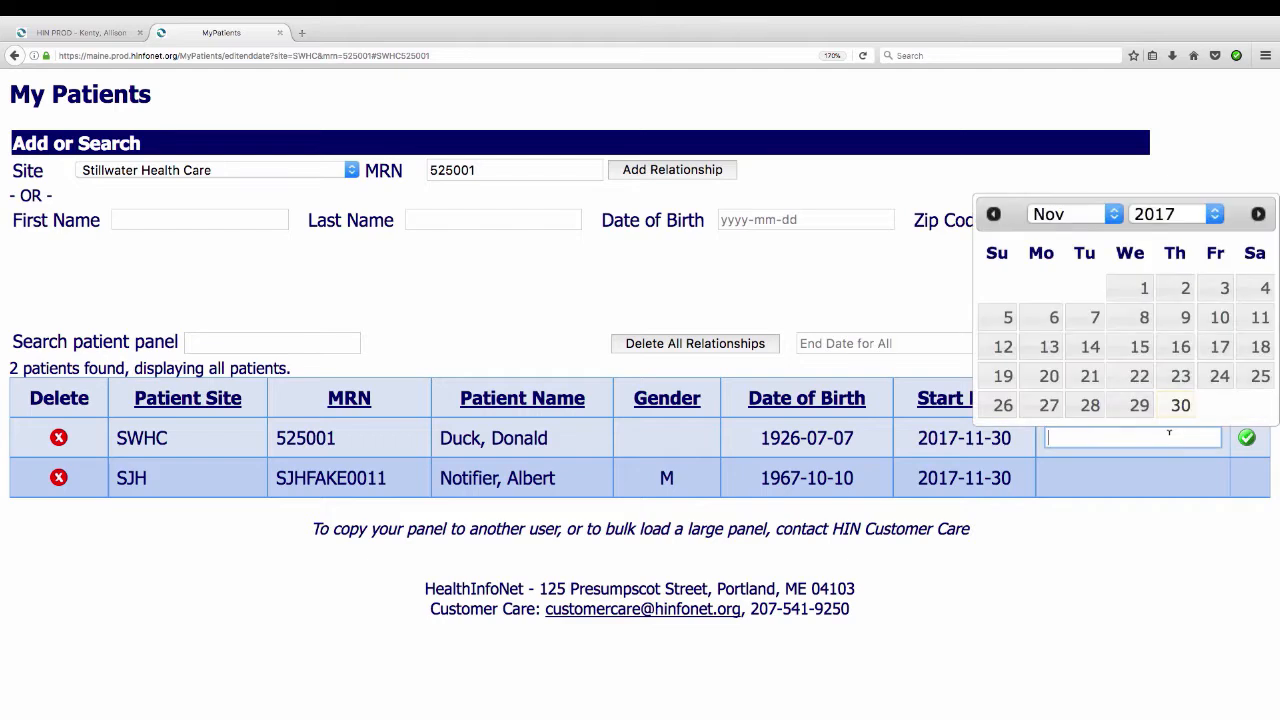
pyautogui.click(1088, 348)
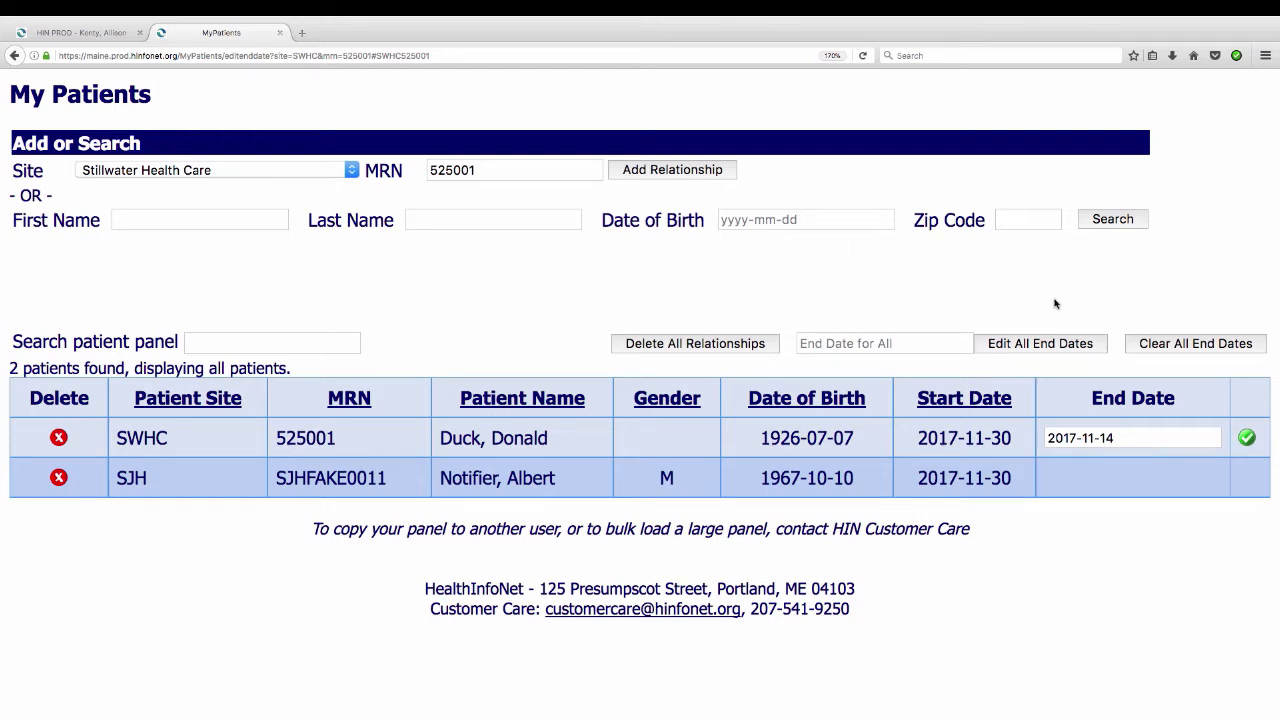
# Sort the panel by date of birth and search the patient panel by the patient's last name
pyautogui.click(833, 400)
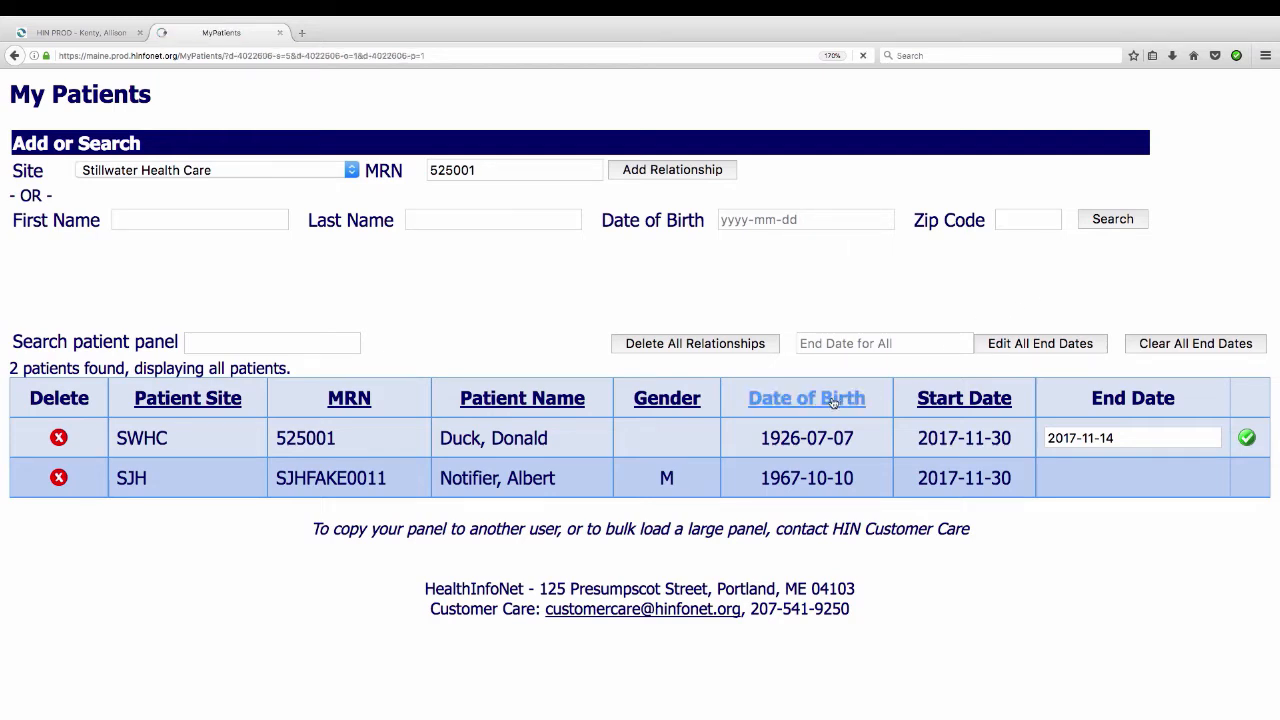
pyautogui.click(204, 343)
pyautogui.write('duck')
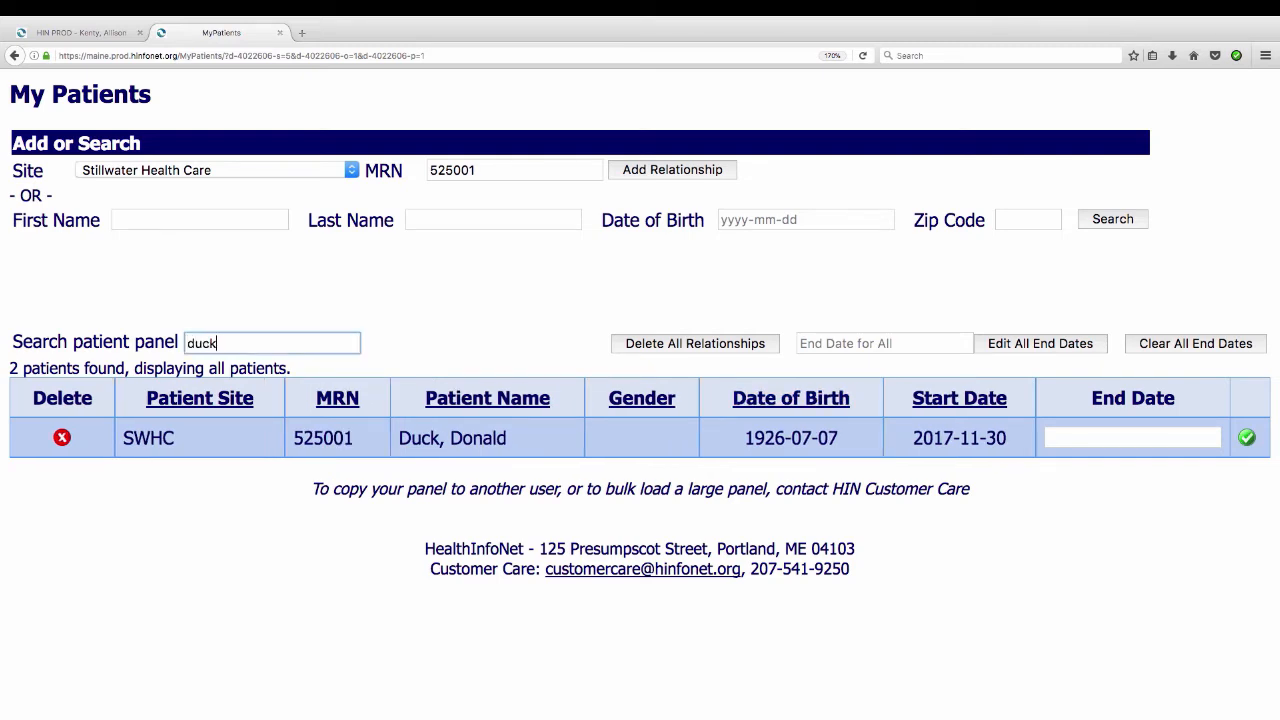